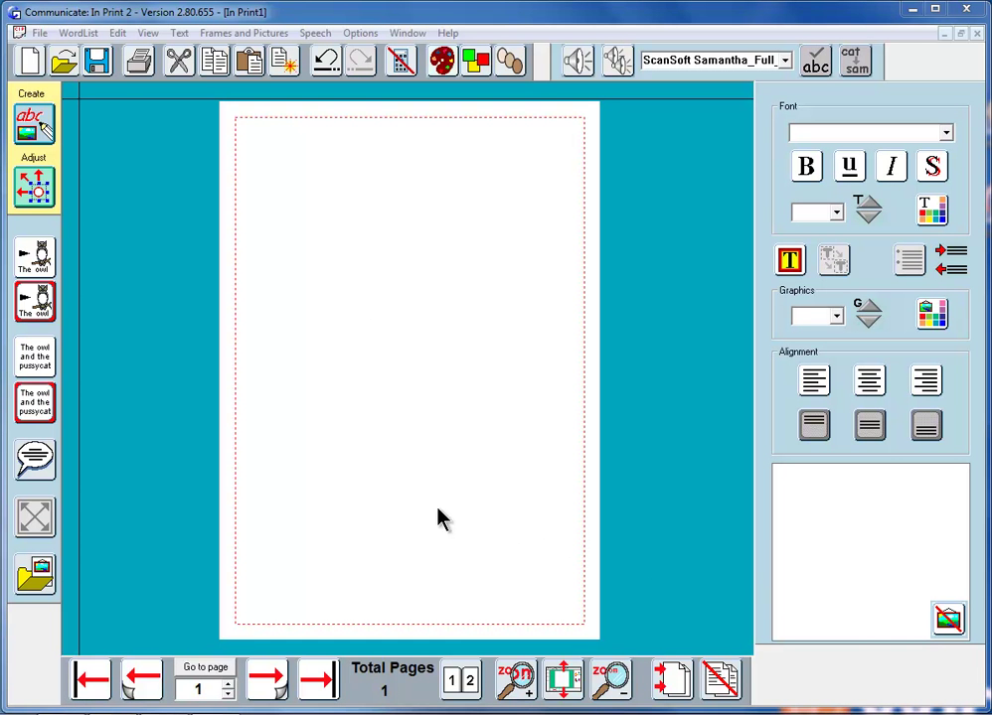
Step: Place an empty fixed-size 'The owl' symbol frame near the top of page 1
click(37, 303)
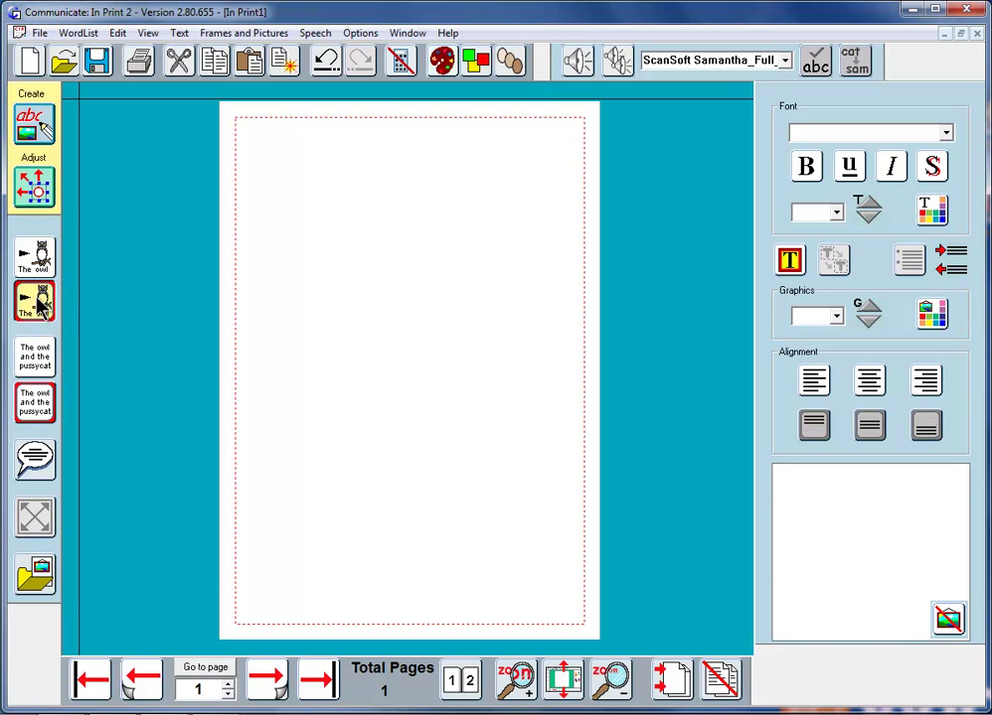
click(247, 151)
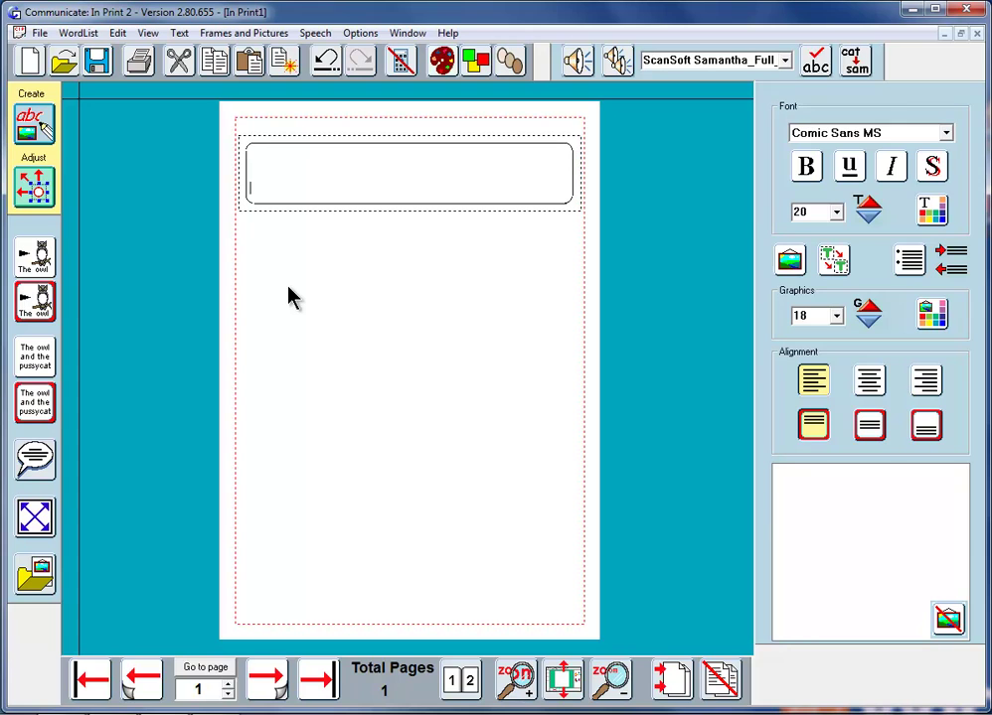
Step: Type 'We all went to the zoo.' and 'We looked at the lions and tigers' with symbols
text(We a)
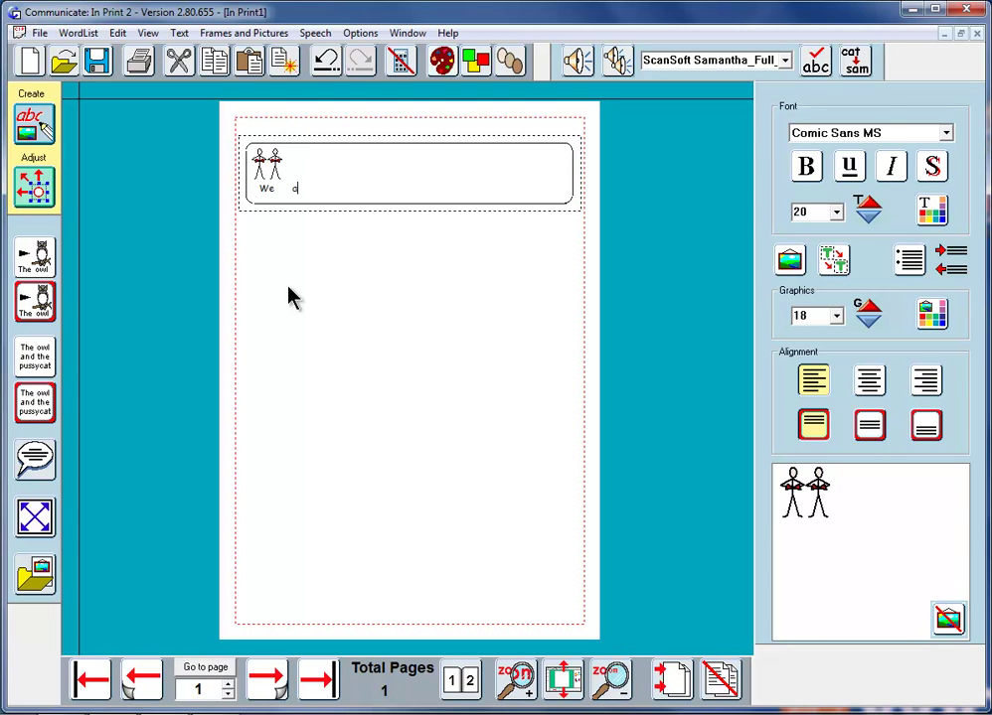
text(ll went)
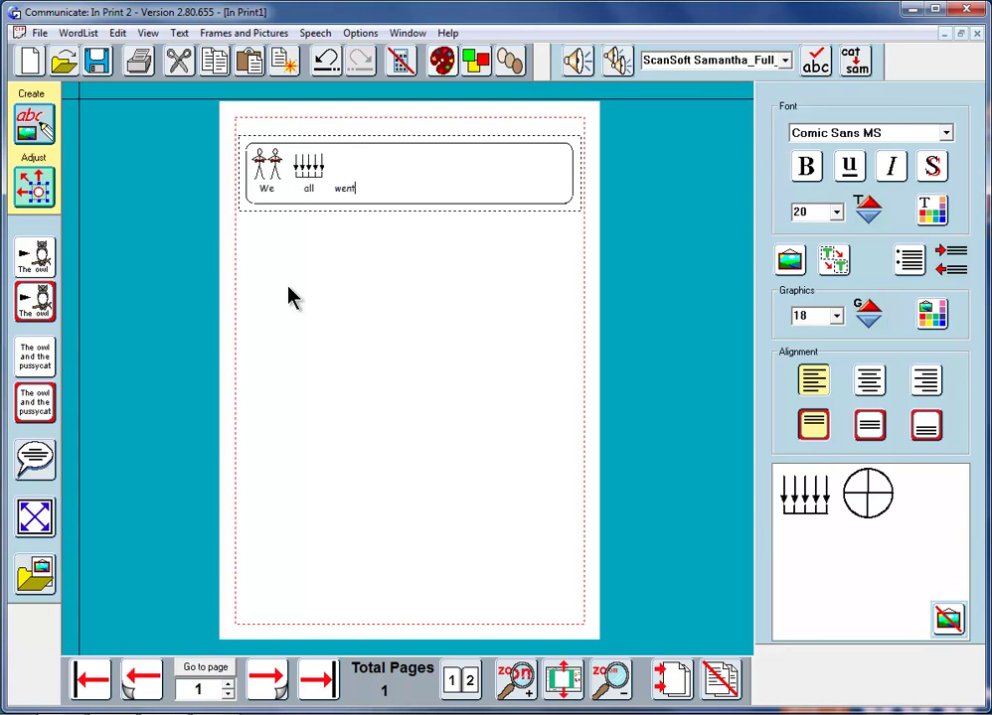
text( to the )
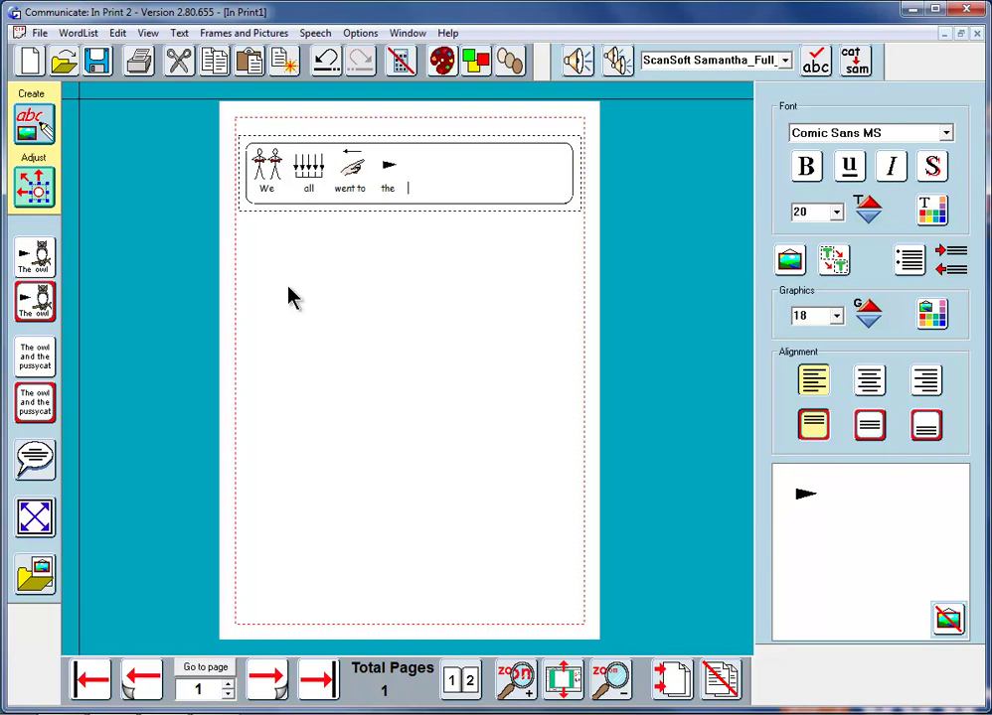
text(zoo.)
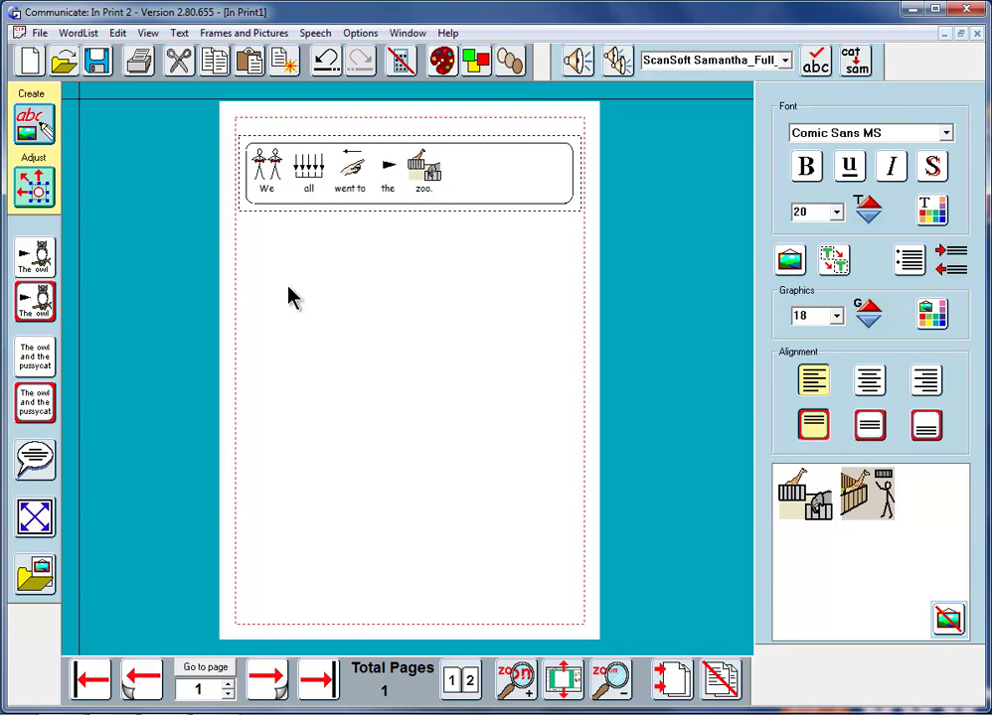
text(We)
text( loo)
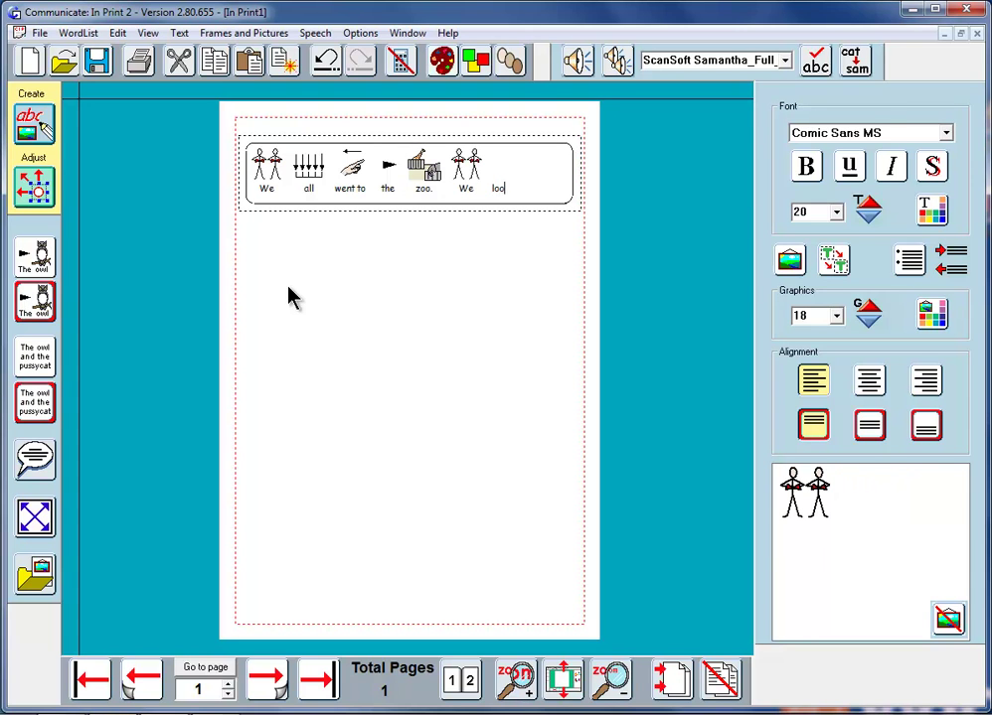
text(ked at)
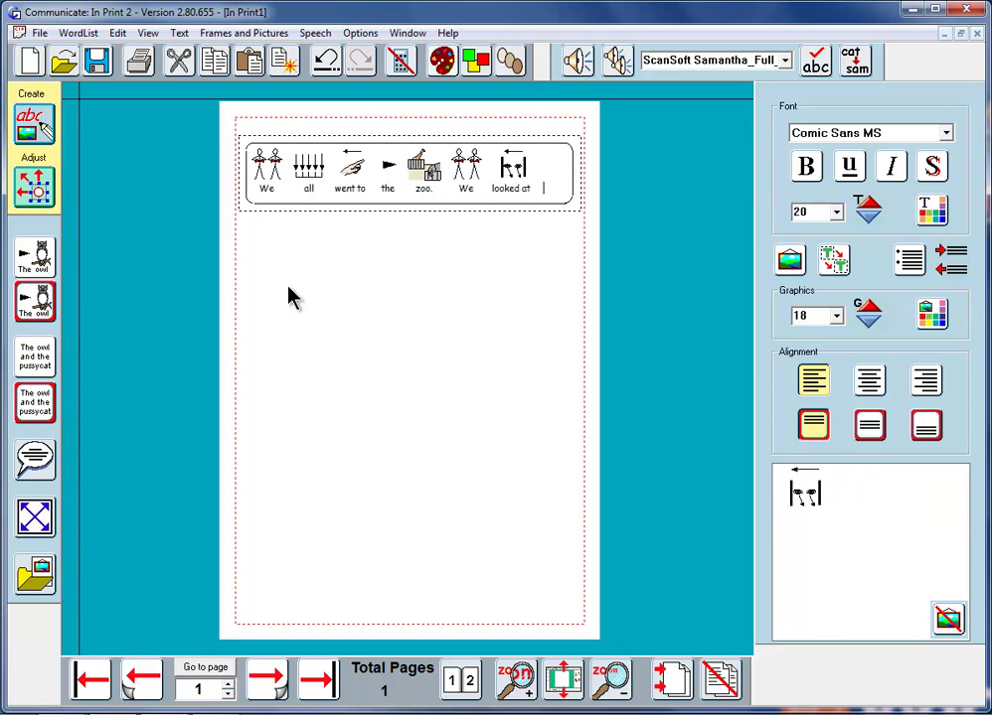
text( the )
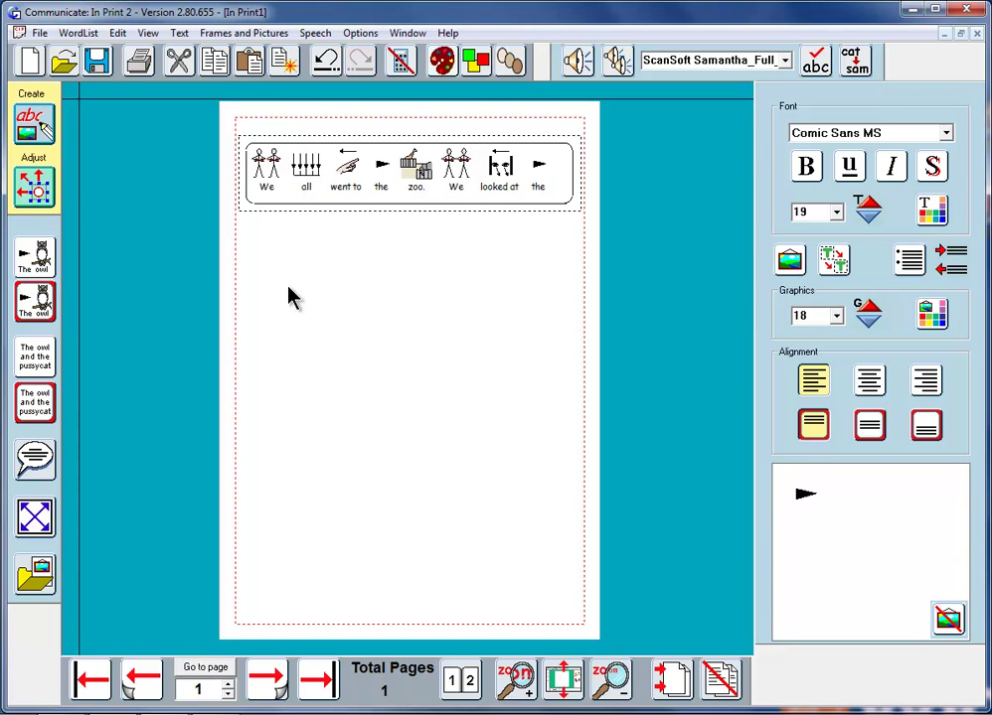
text(lions )
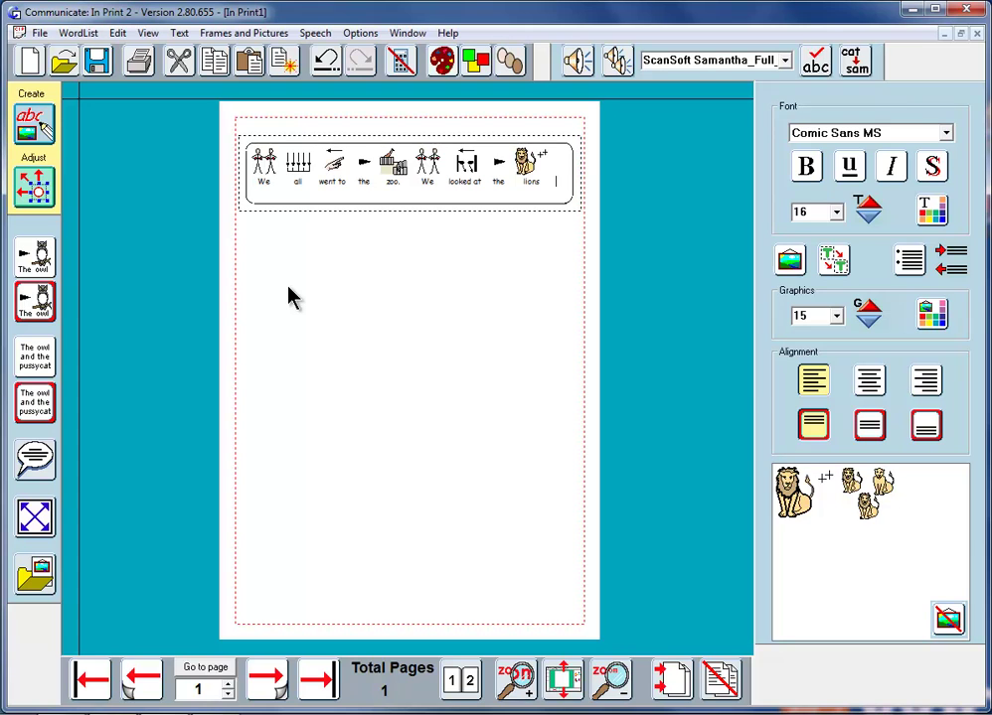
text(and tigers)
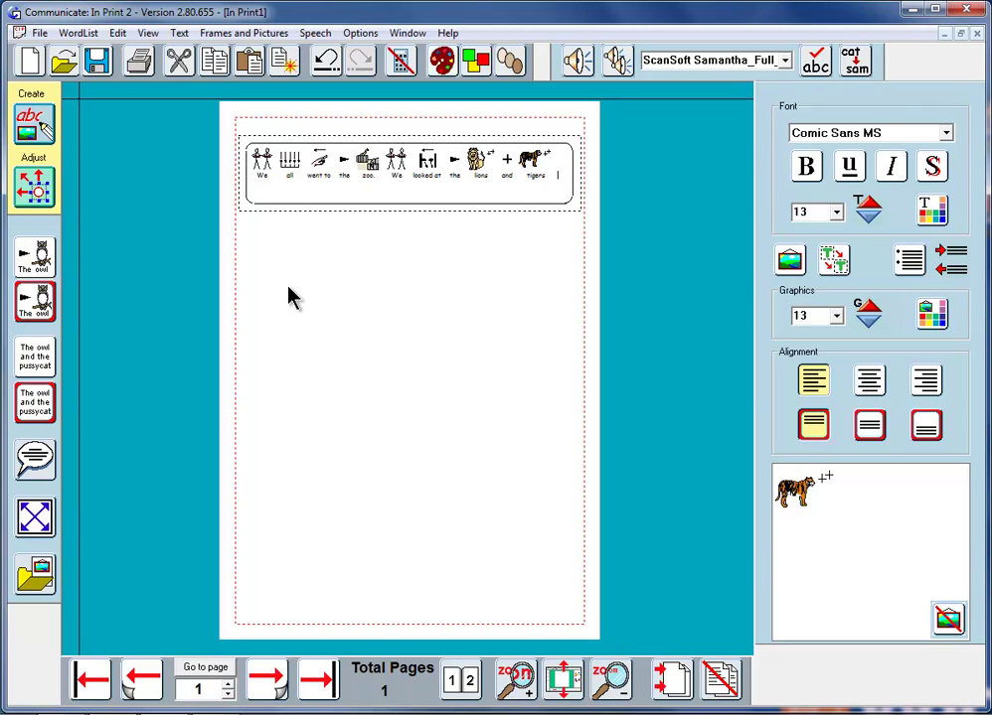
Step: Add a new line after 'tigers' in the fixed zoo frame
key(Return)
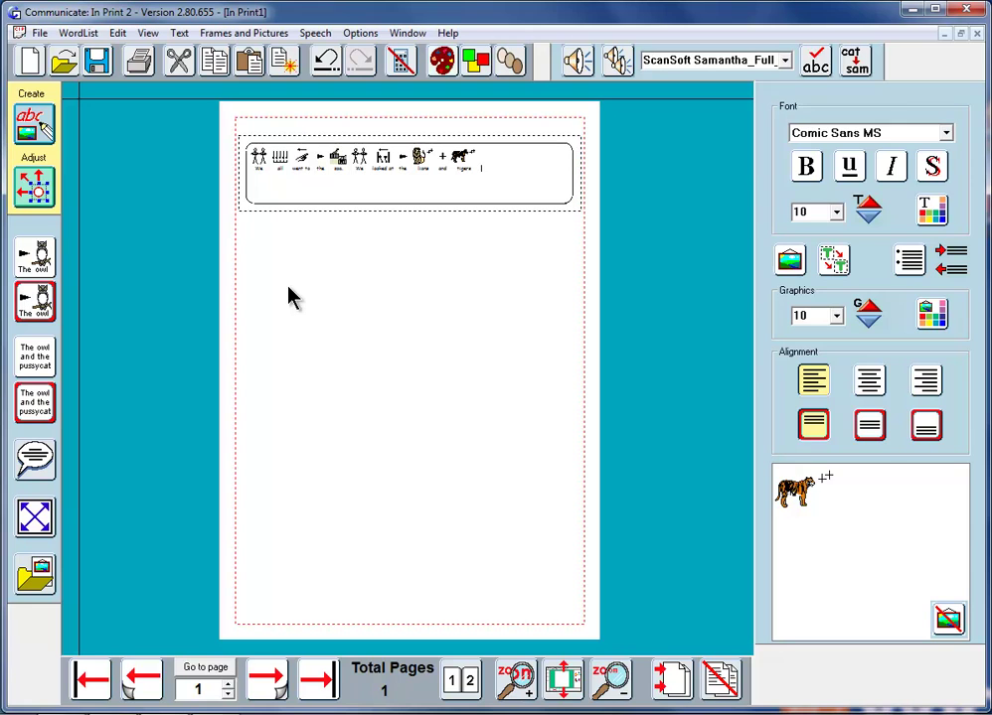
Step: Nudge the zoo-sentence frame up slightly and stretch its bottom edge far down the page
click(395, 170)
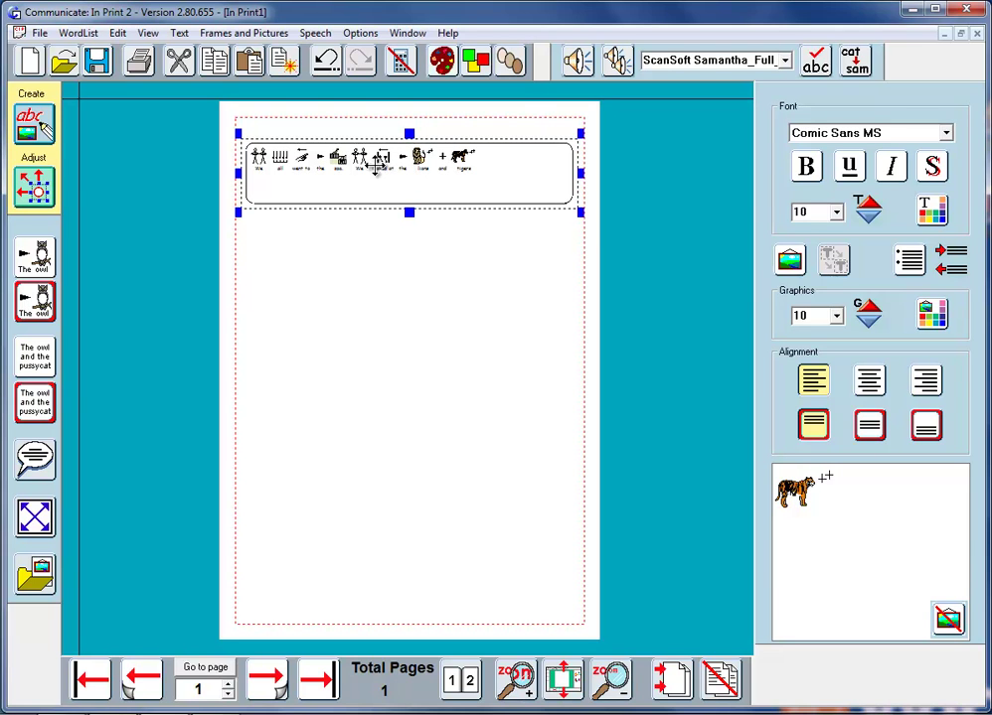
mouse_move(400, 172)
mouse_down()
mouse_move(390, 195)
mouse_move(417, 175)
mouse_move(408, 195)
mouse_move(402, 159)
mouse_up()
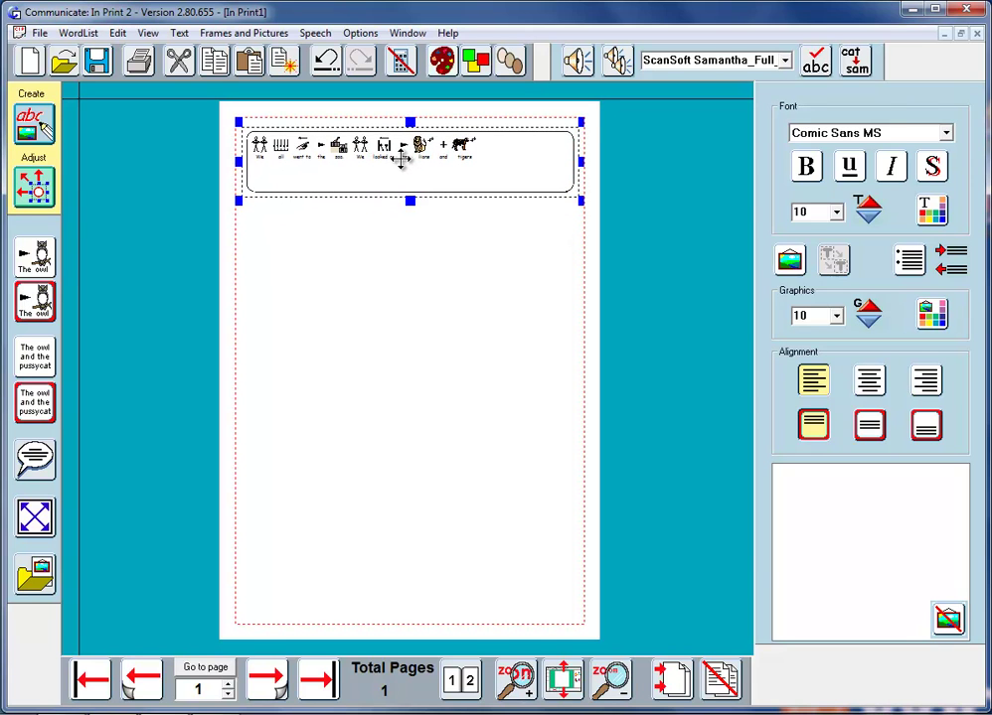
drag(409, 201, 406, 283)
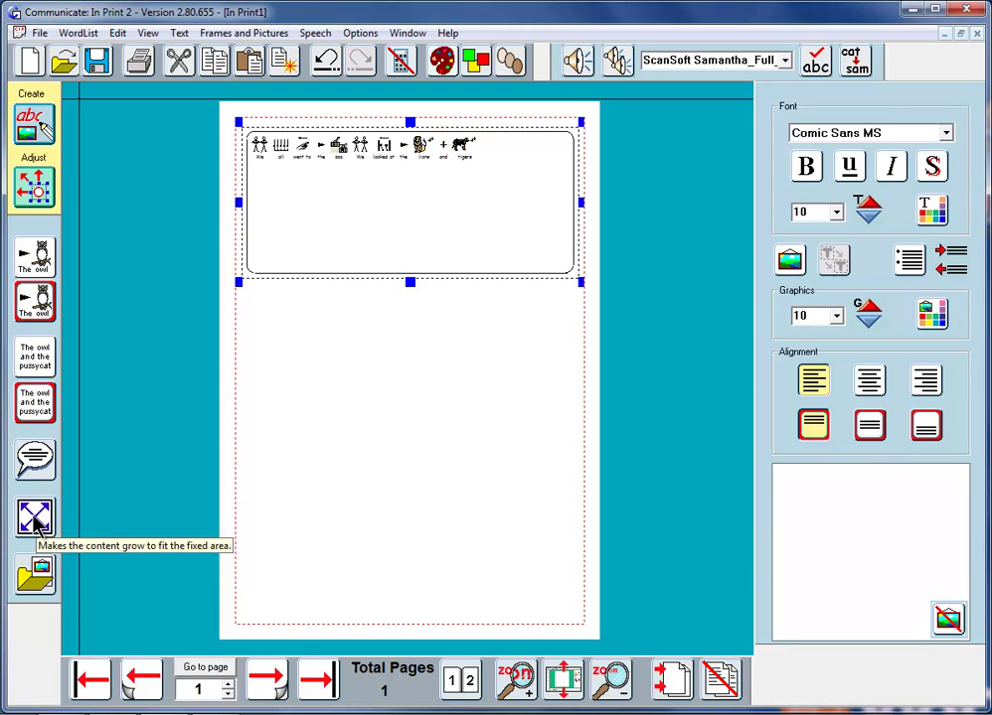
Step: Turn on 'Make content grow to fit the fixed area' for the zoo frame
click(34, 524)
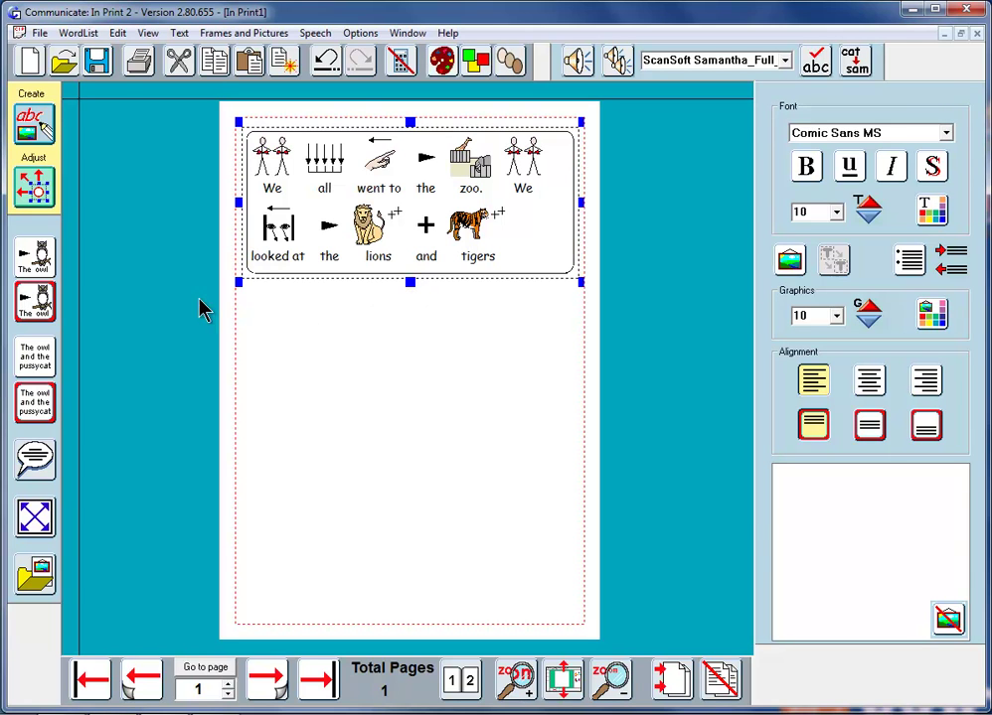
Step: Add a growing frame below, typing 'we all went to the zoo.' then 'We looked' on a new line
click(37, 259)
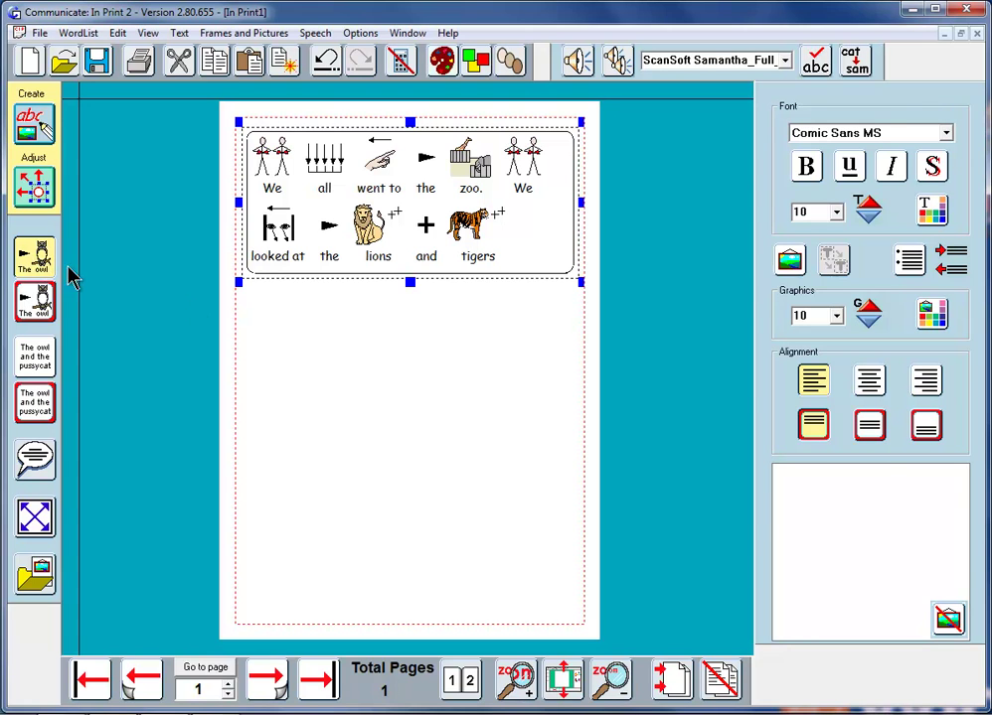
click(253, 323)
text(we all )
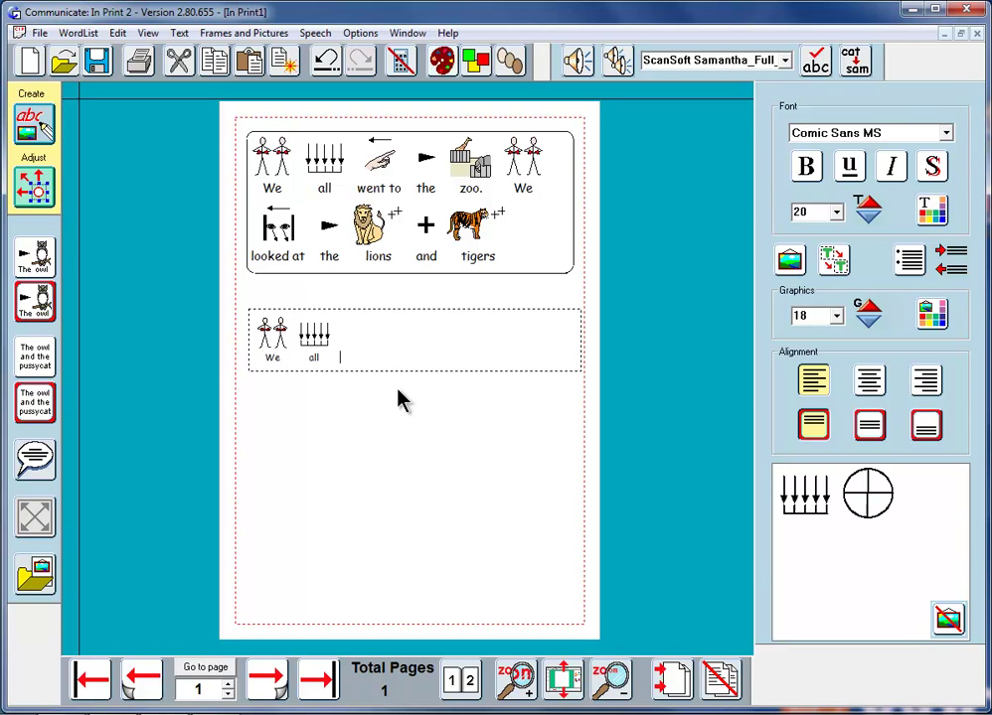
text(went to the )
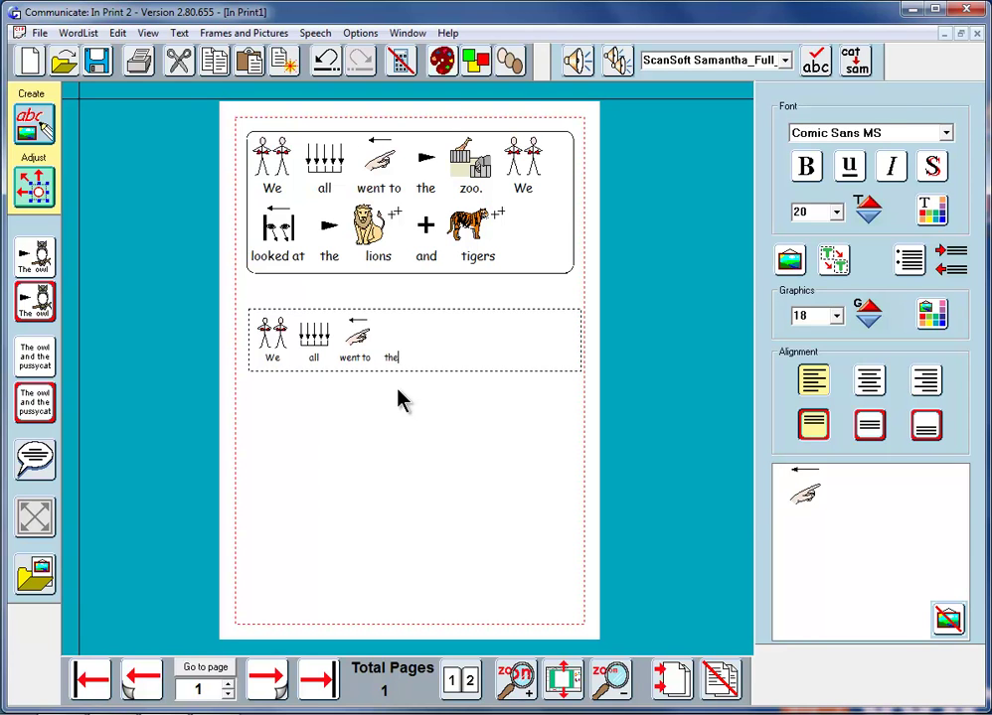
text(zoo.)
key(Return)
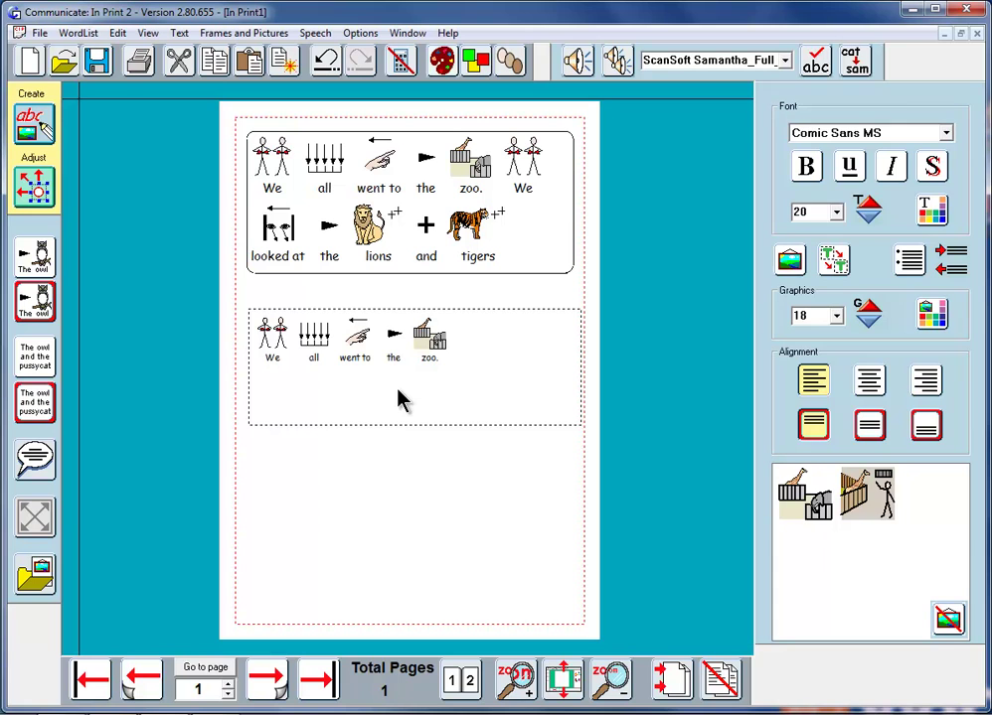
text(We lo)
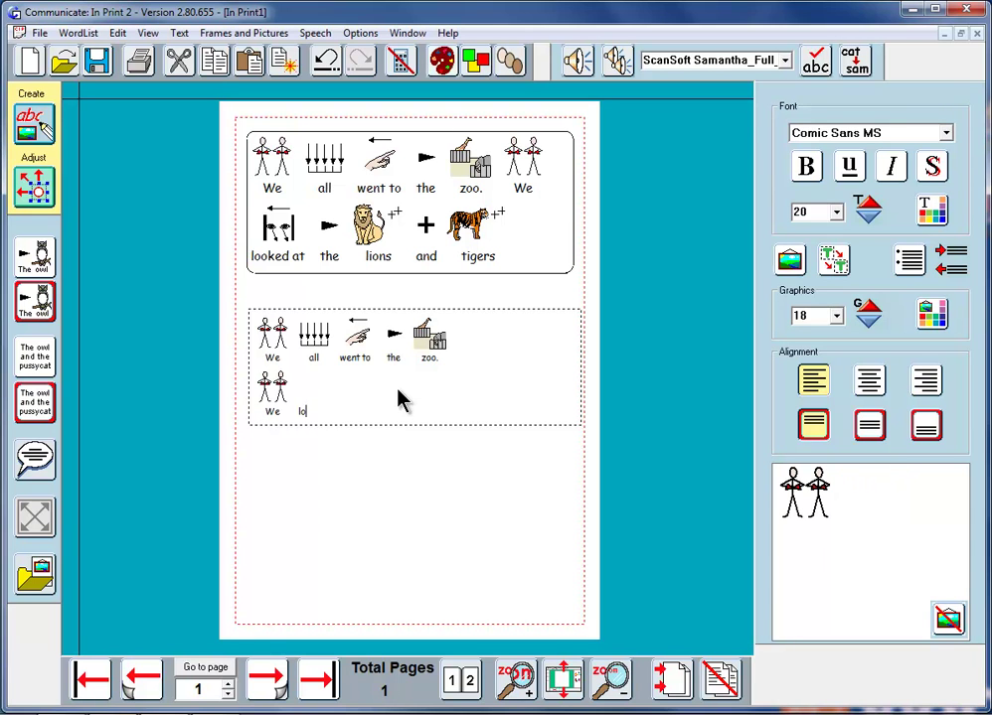
text(oked)
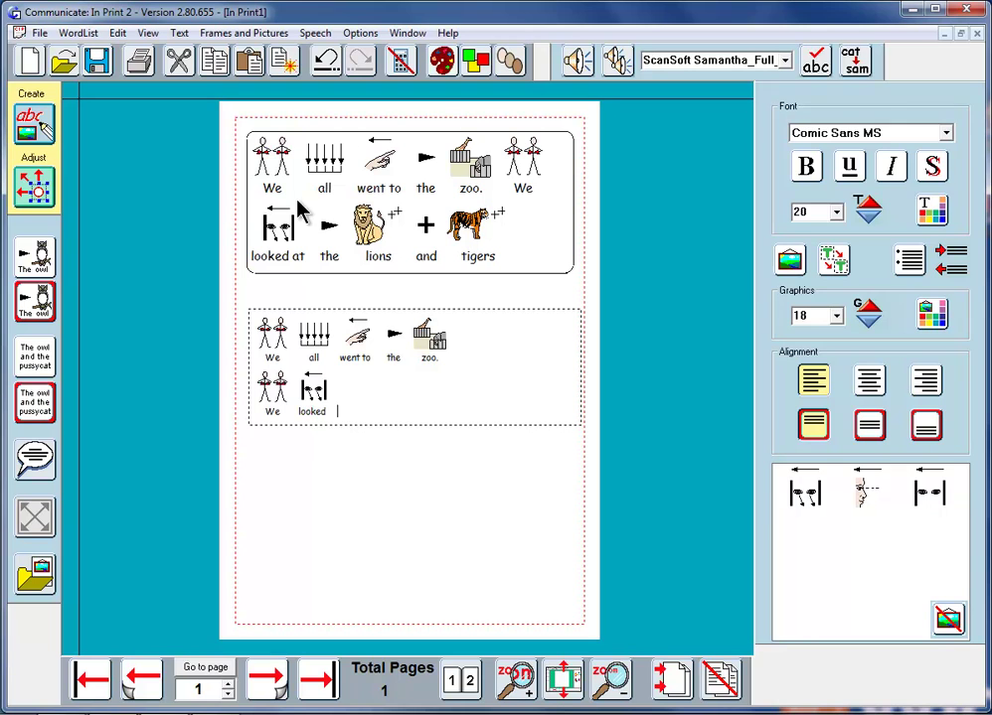
Step: Add a new line 'We ate lunch' after 'tigers' in the upper fixed frame
click(505, 269)
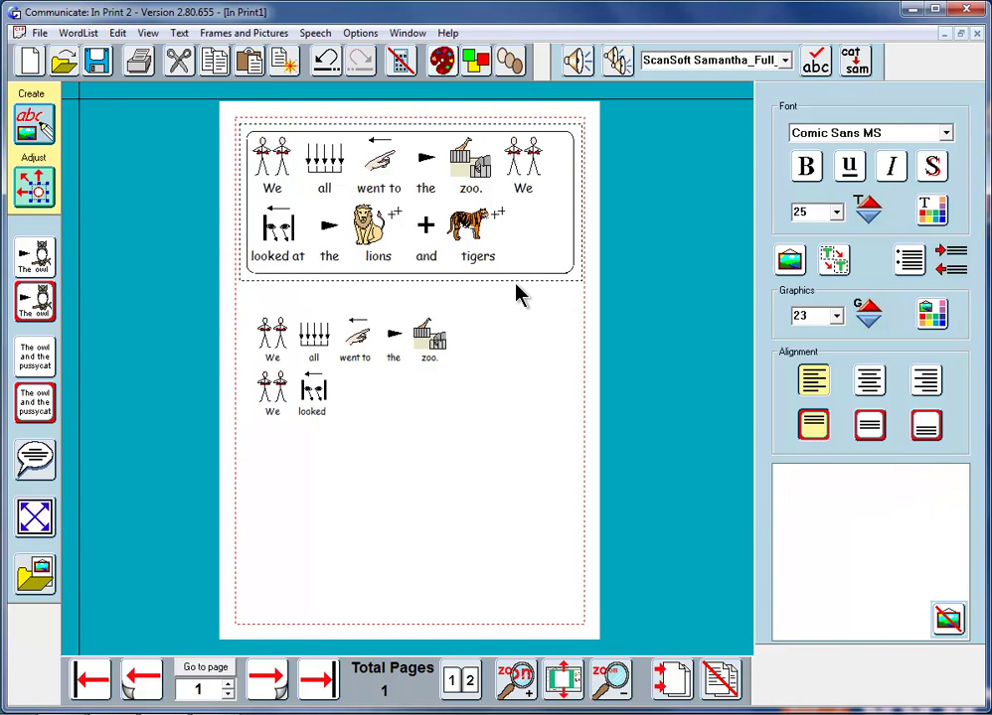
key(Return)
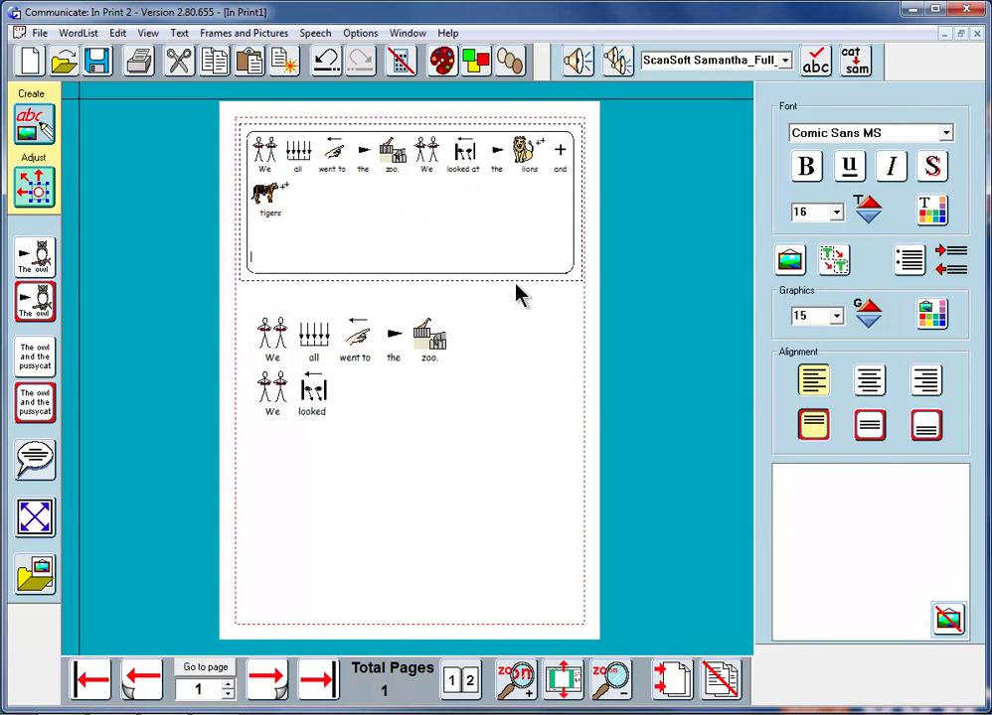
text(We ate lunc)
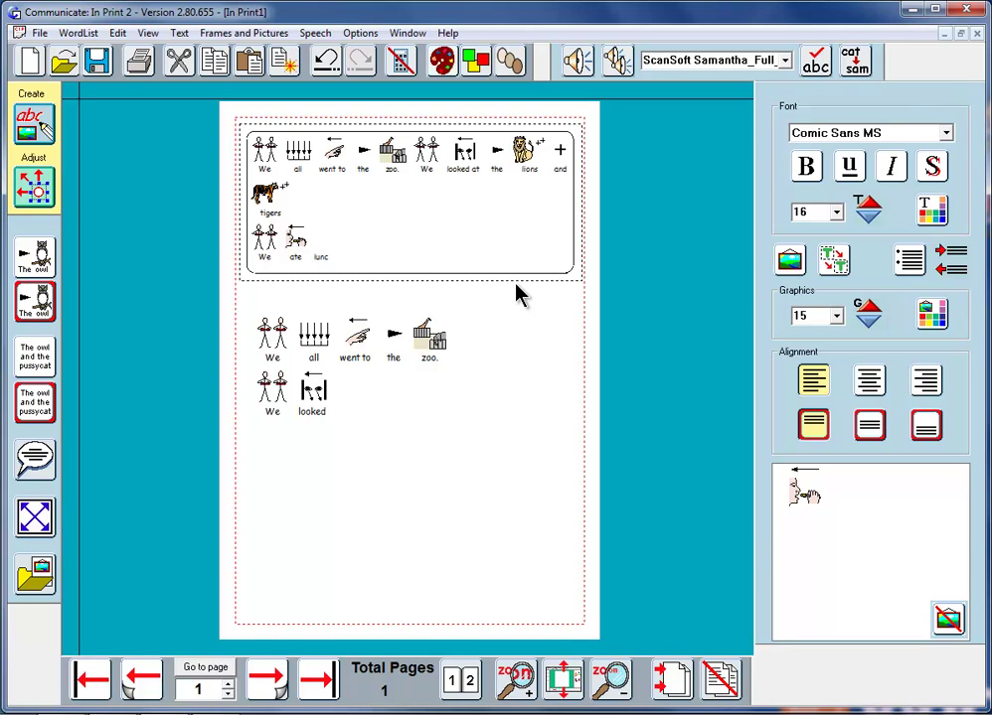
text(h)
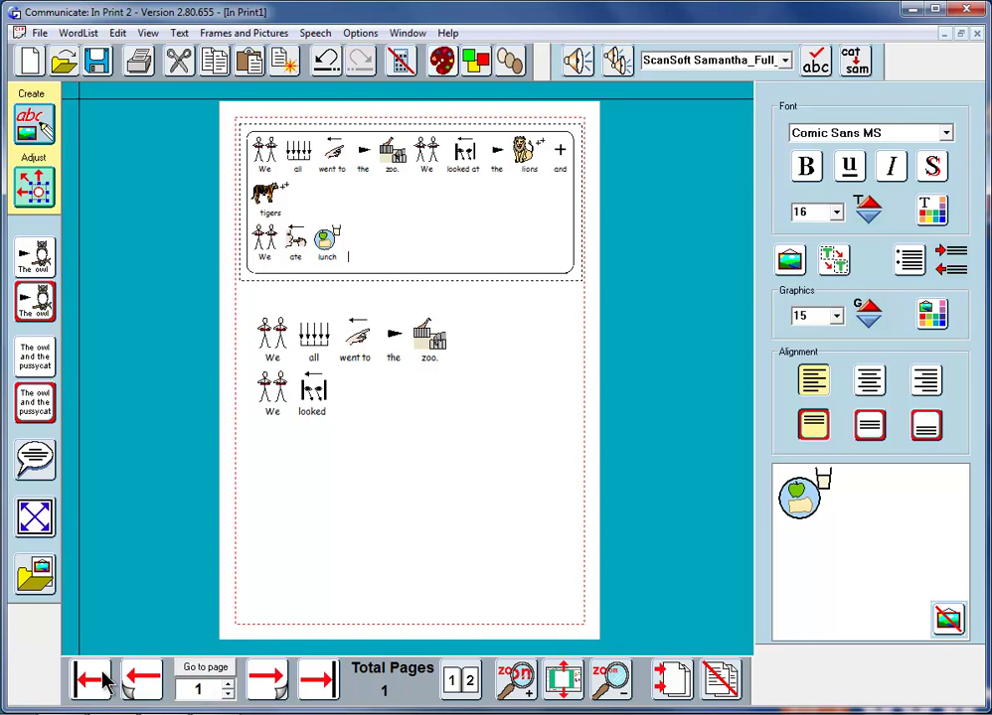
Step: Add a page for 3 pages total and view blank page 2 alone in single-page view
click(268, 679)
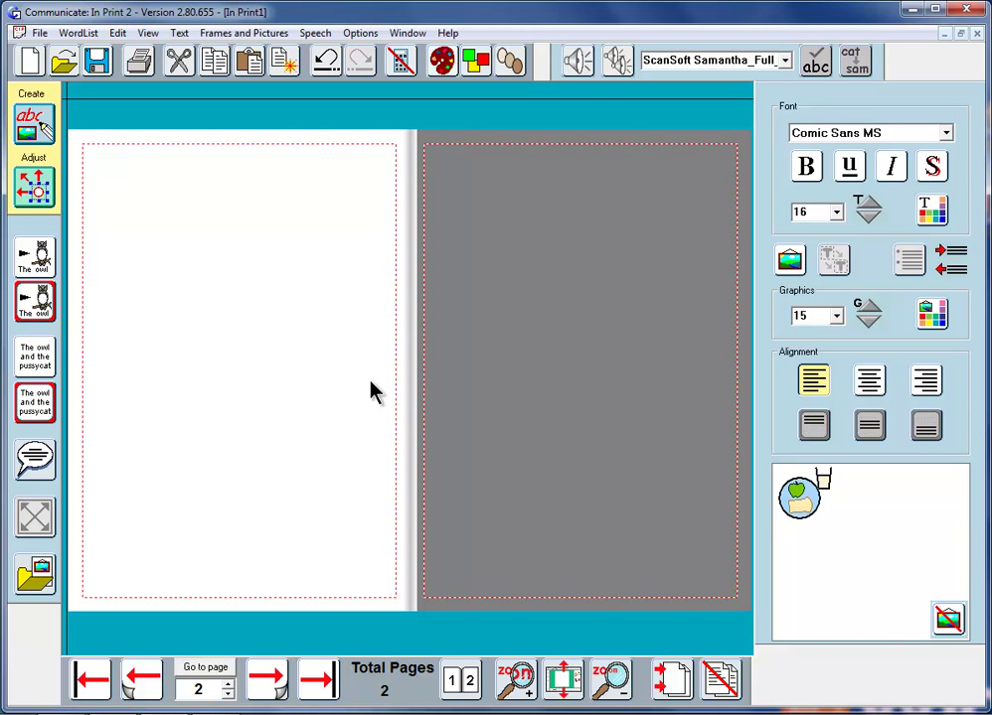
click(636, 454)
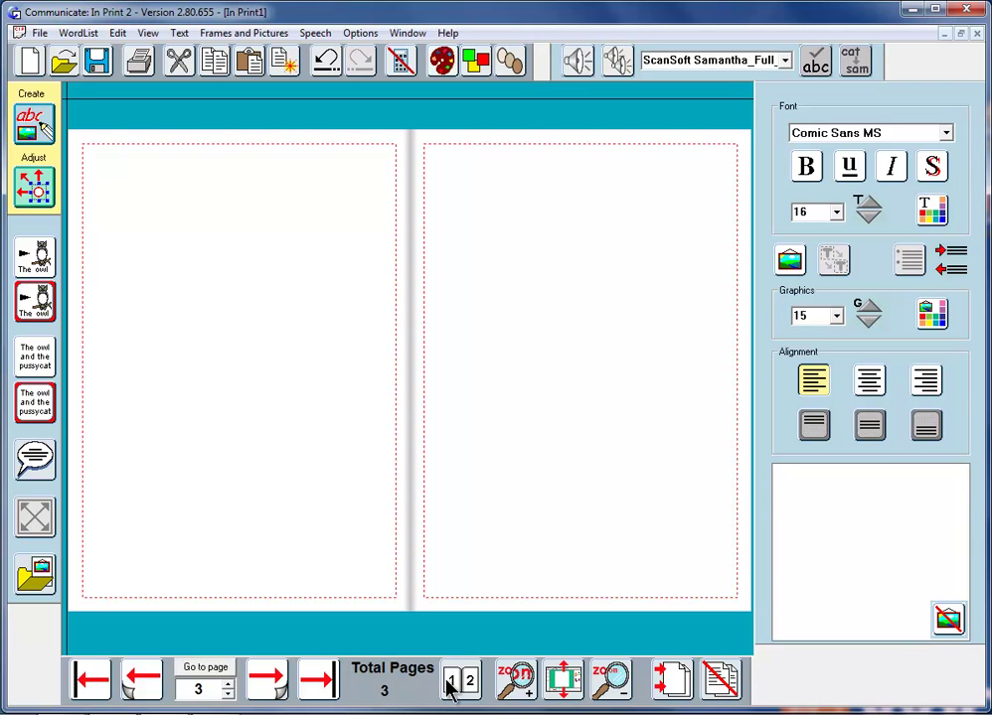
click(465, 684)
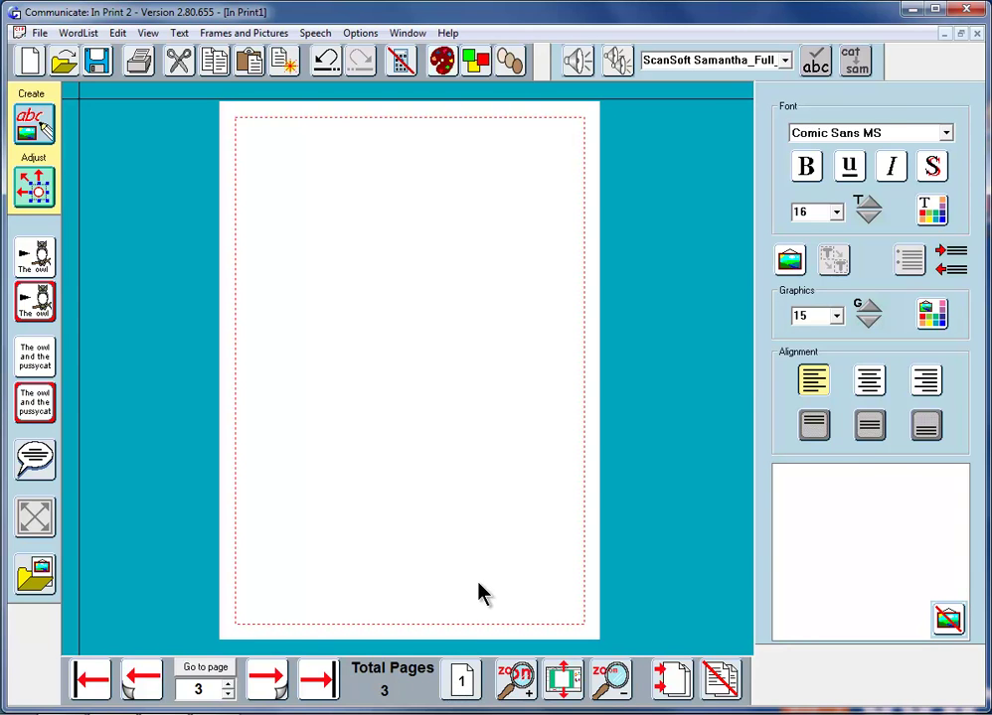
click(144, 682)
Step: Drag out a tall fixed frame on page 2 and type 'lion' with its symbol
click(37, 302)
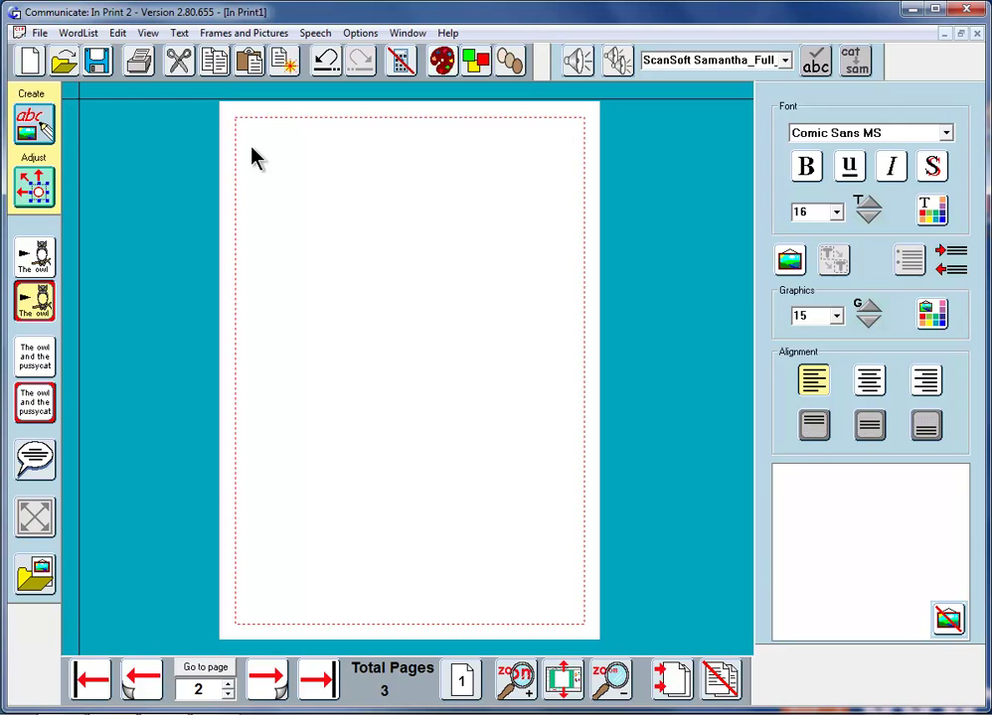
drag(251, 149, 447, 457)
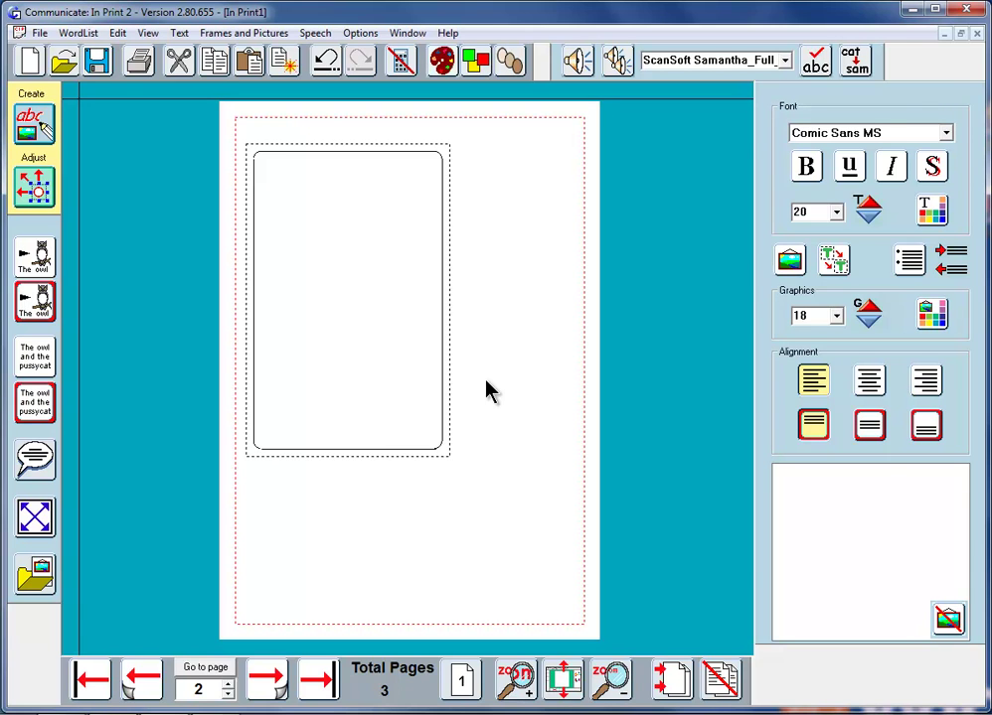
text(lion)
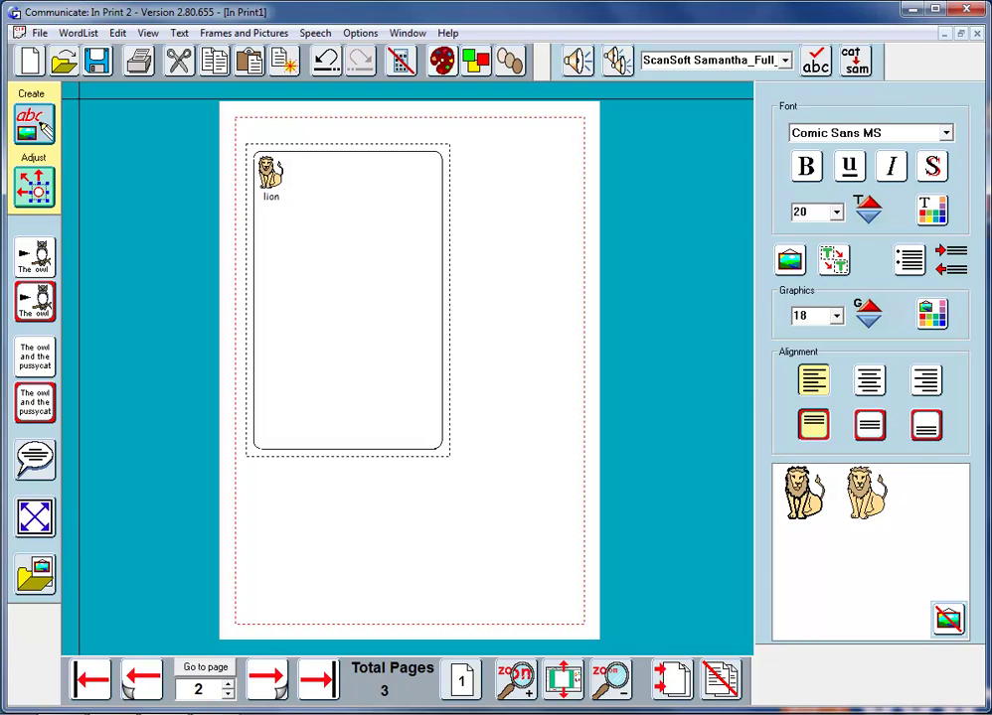
Step: Make the lion content grow to fit the frame and centre it horizontally
click(36, 520)
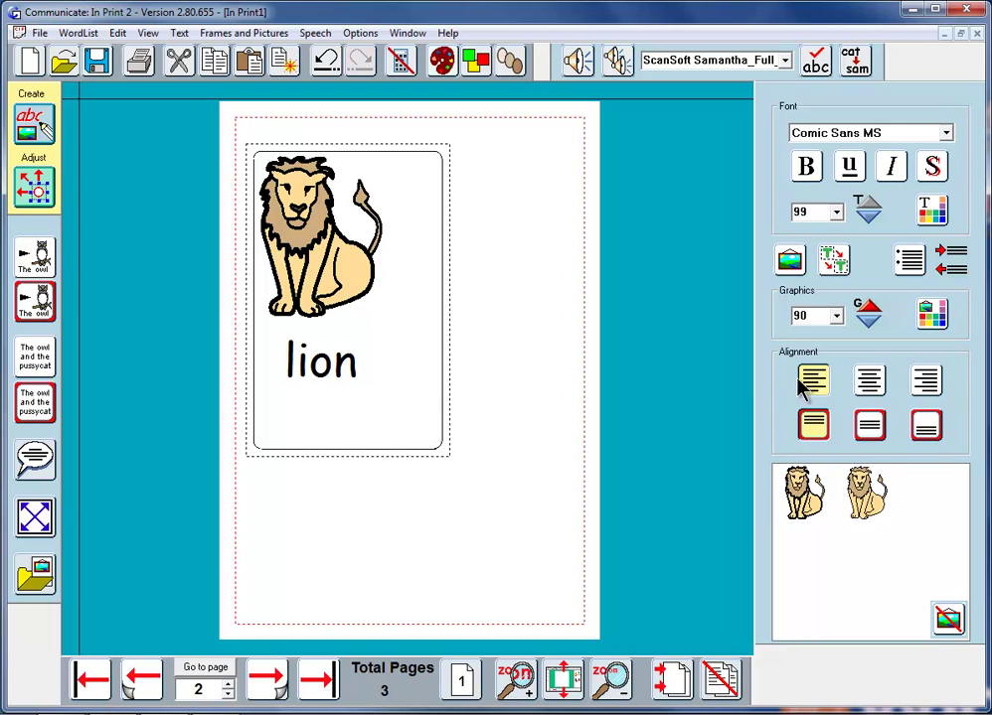
click(870, 388)
click(929, 388)
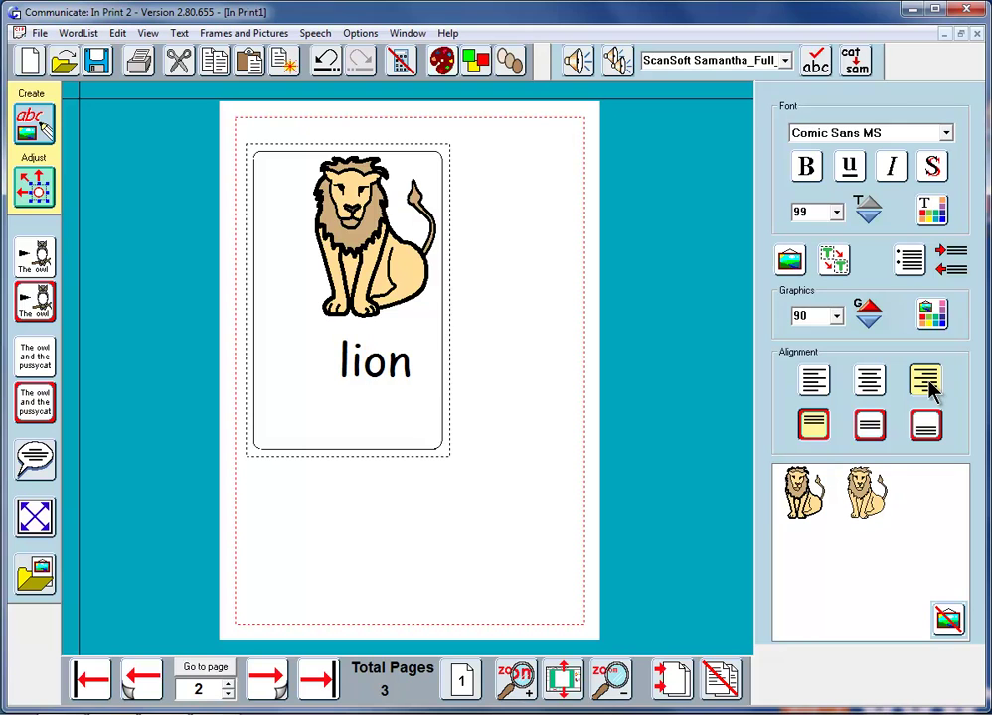
click(871, 388)
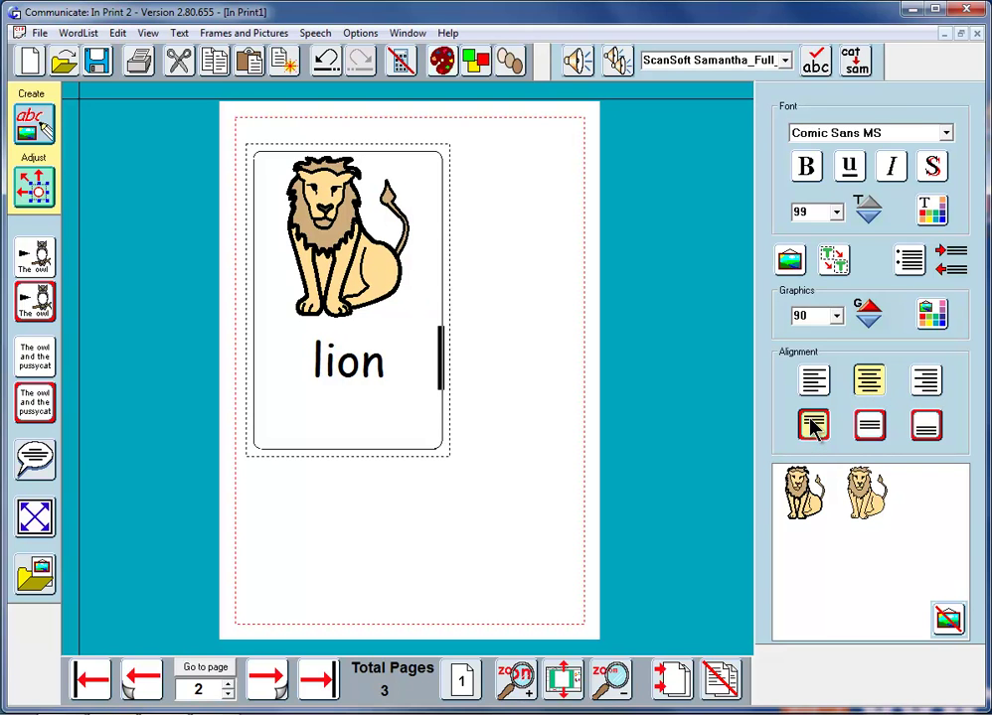
Step: Centre the lion symbol and word vertically in the frame
click(871, 426)
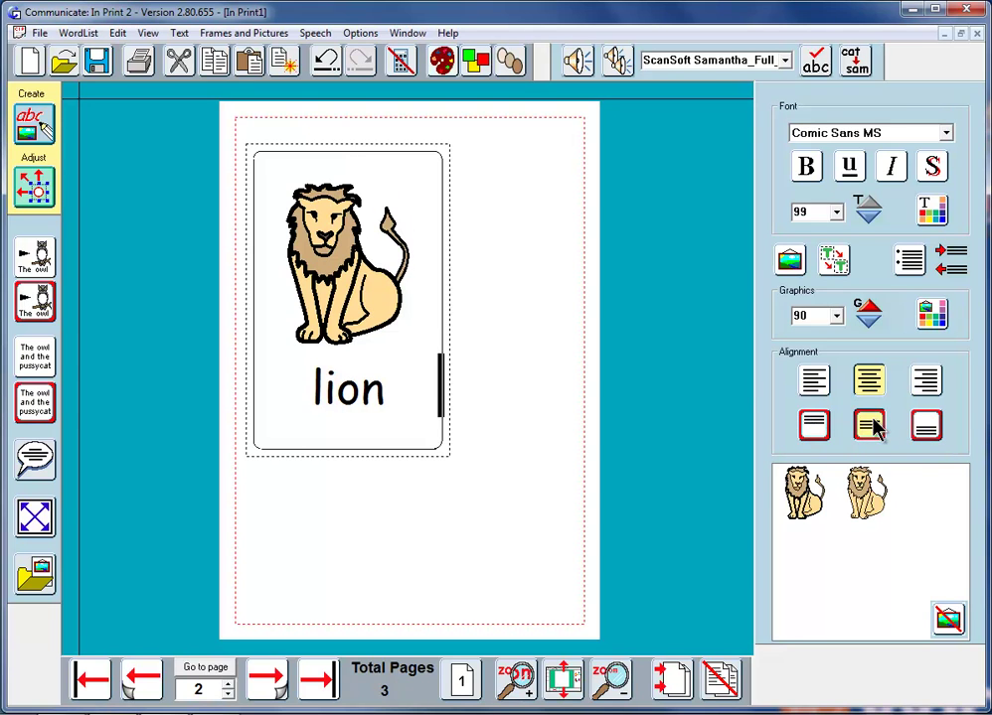
click(924, 427)
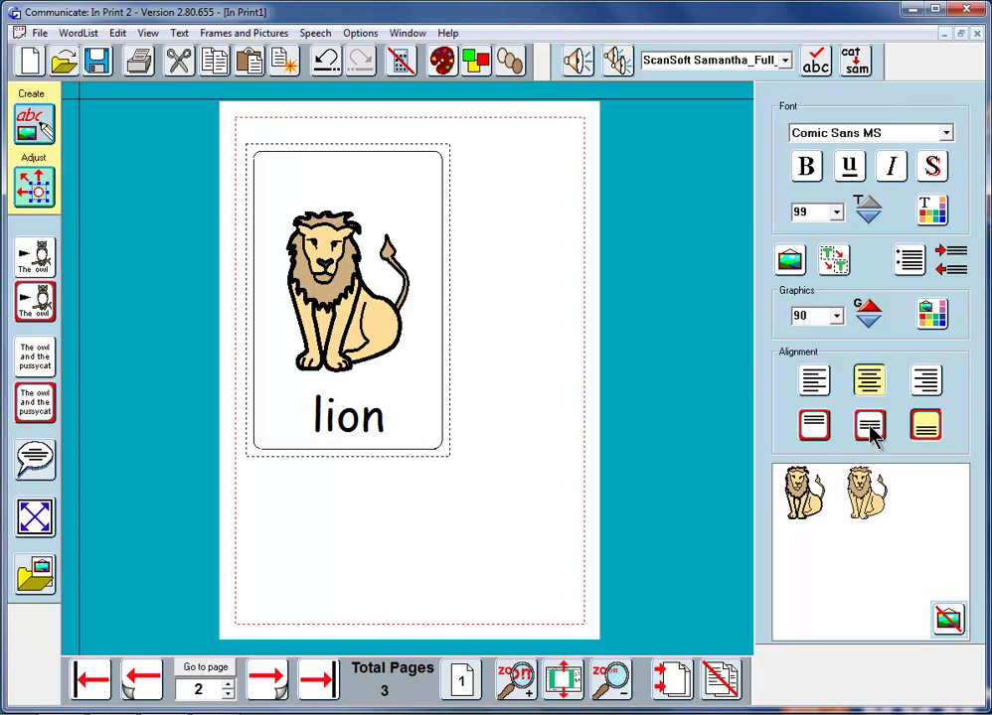
click(879, 433)
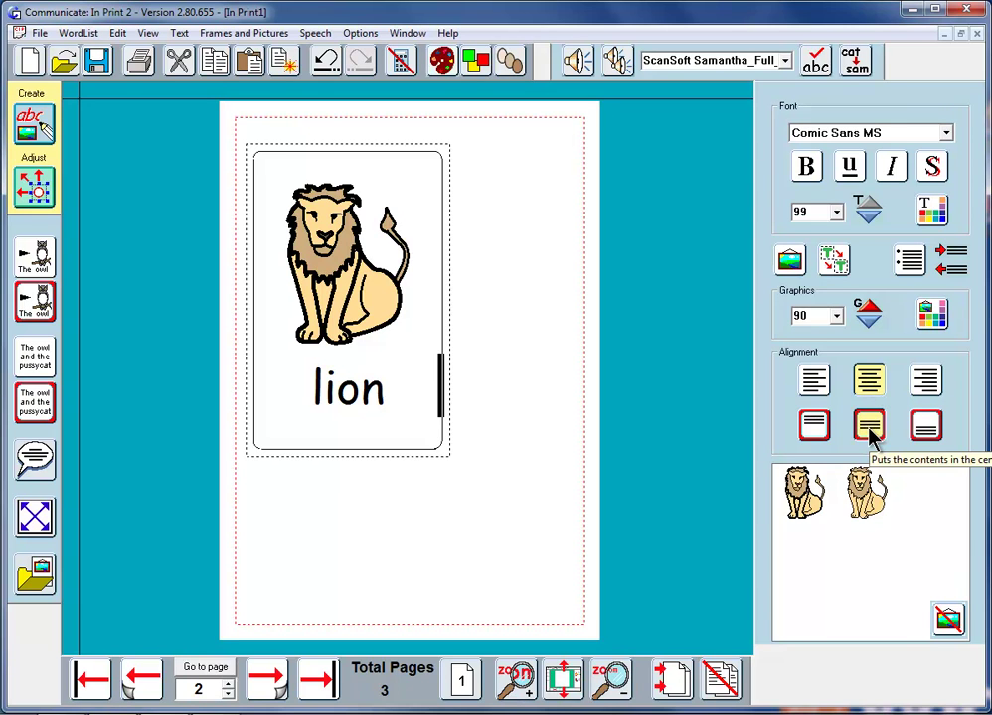
Step: Shift the lion frame right, shrink it and widen it, then grow the lion to refill it
click(371, 347)
drag(337, 295, 407, 292)
drag(511, 456, 446, 435)
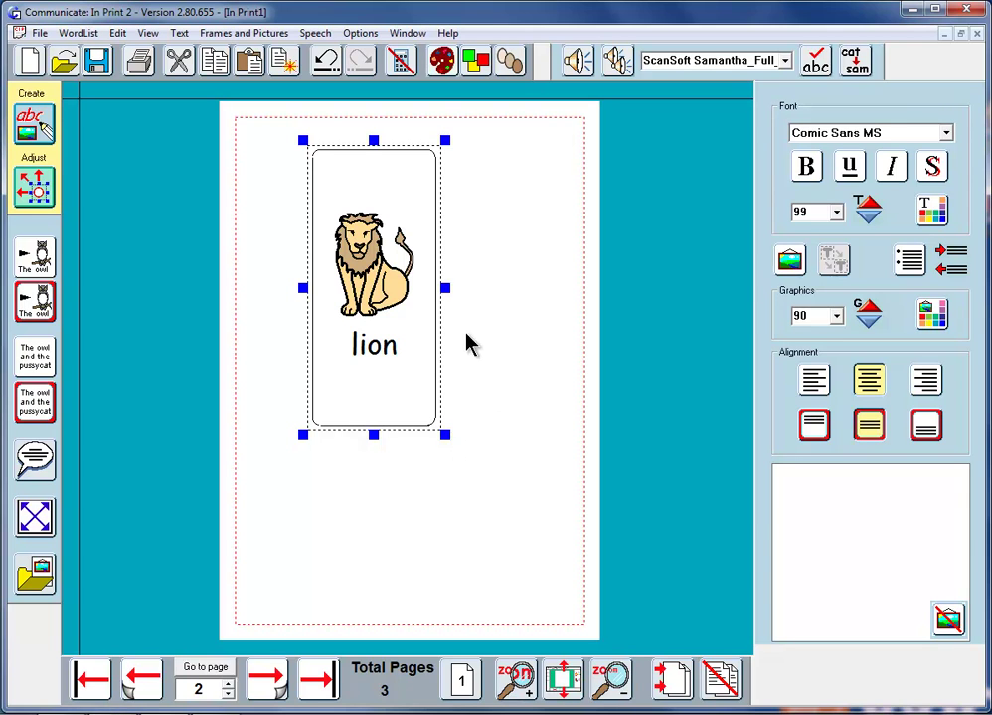
drag(449, 288, 501, 288)
click(36, 517)
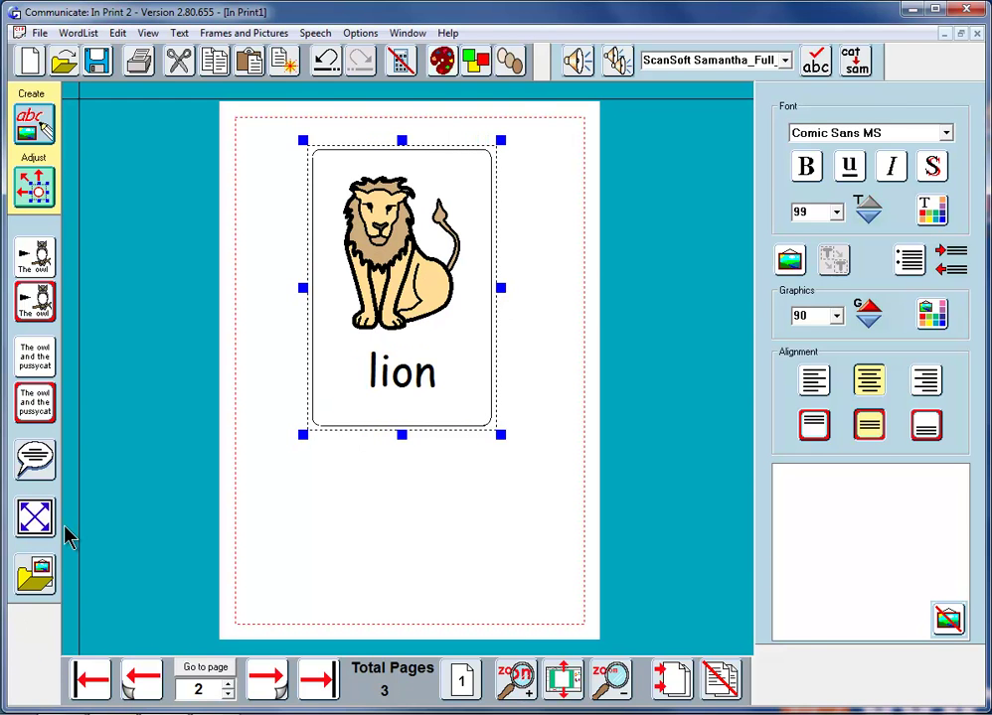